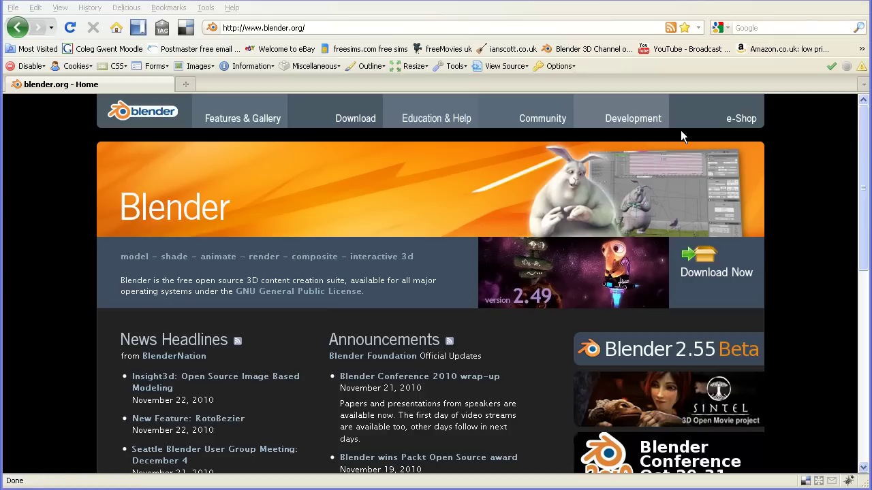
# Go to blender.org's Development page and scroll down to its Python Scripting section.
pyautogui.click(632, 118)
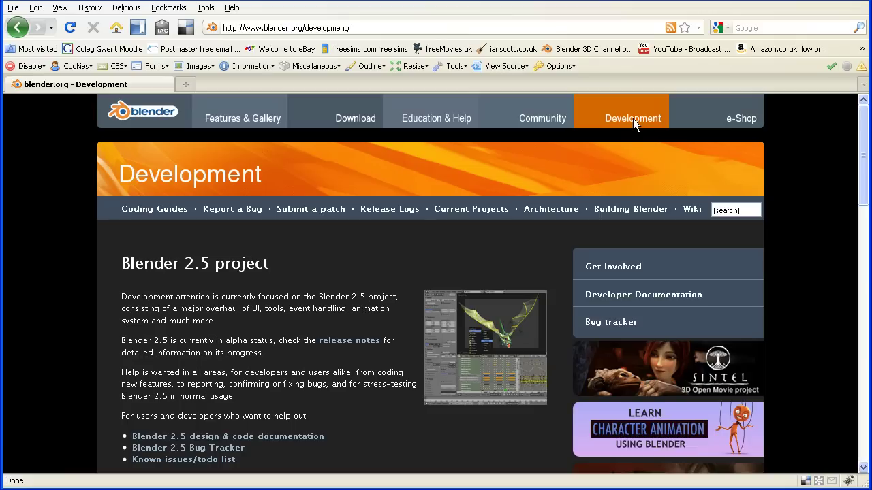
pyautogui.scroll(-4, 315, 262)
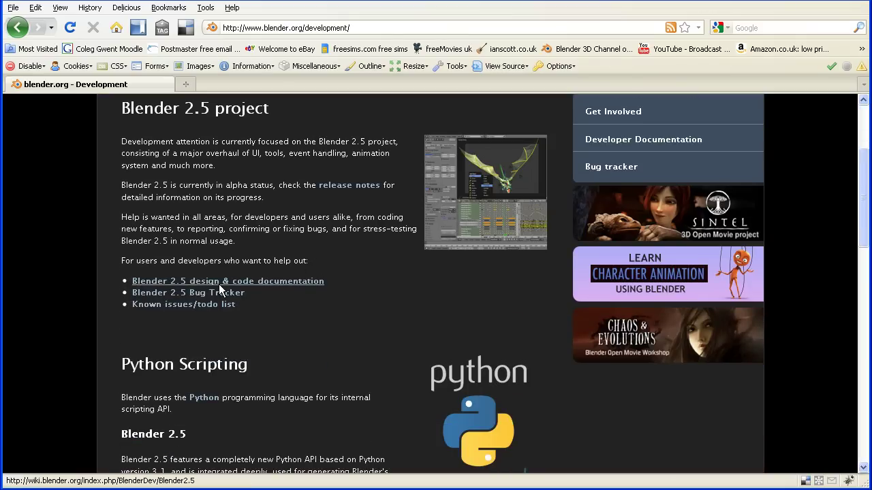
pyautogui.scroll(-4, 277, 317)
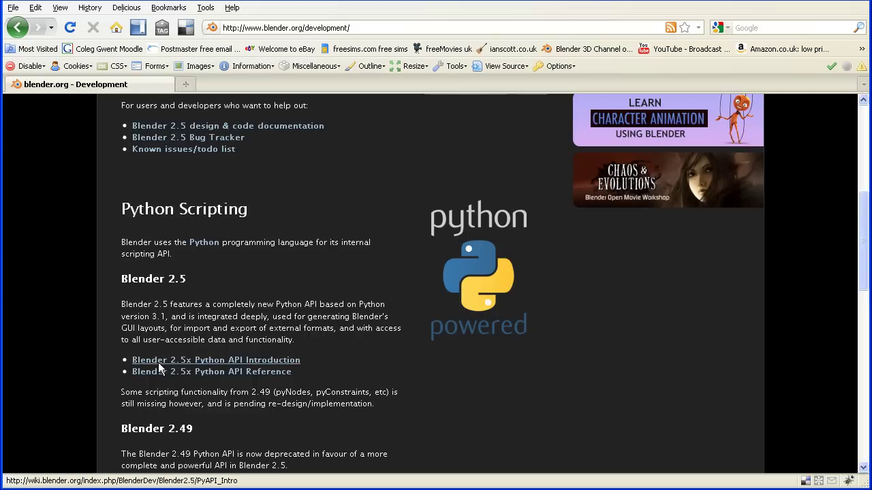
# Open the Blender 2.5x Python API Introduction in a new tab and highlight its interactive-console note.
pyautogui.click(242, 361)
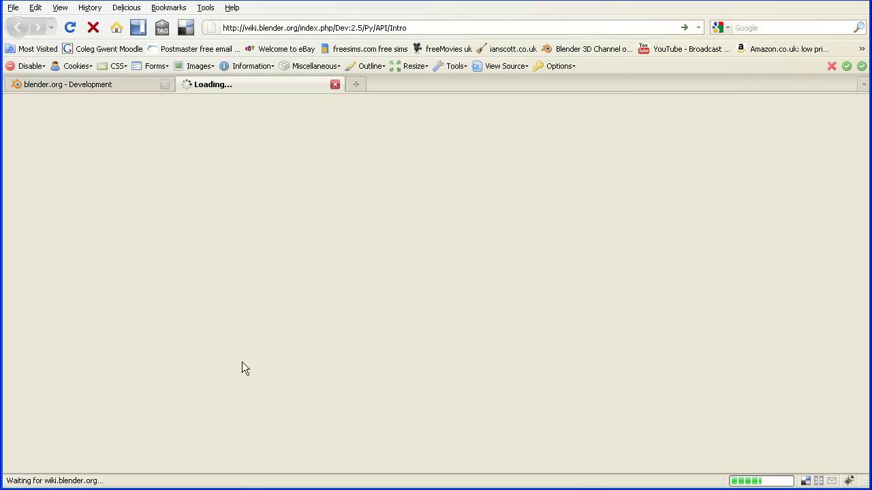
pyautogui.scroll(-4, 292, 267)
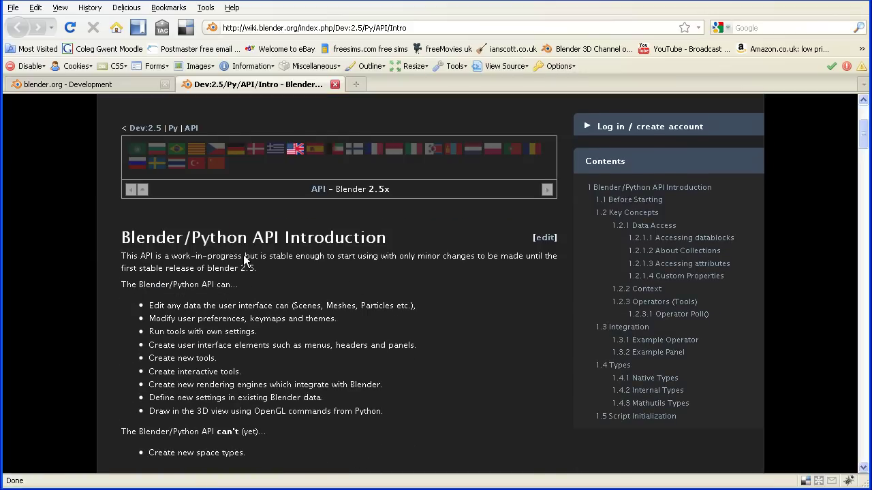
pyautogui.scroll(-4, 245, 262)
pyautogui.scroll(-4, 249, 269)
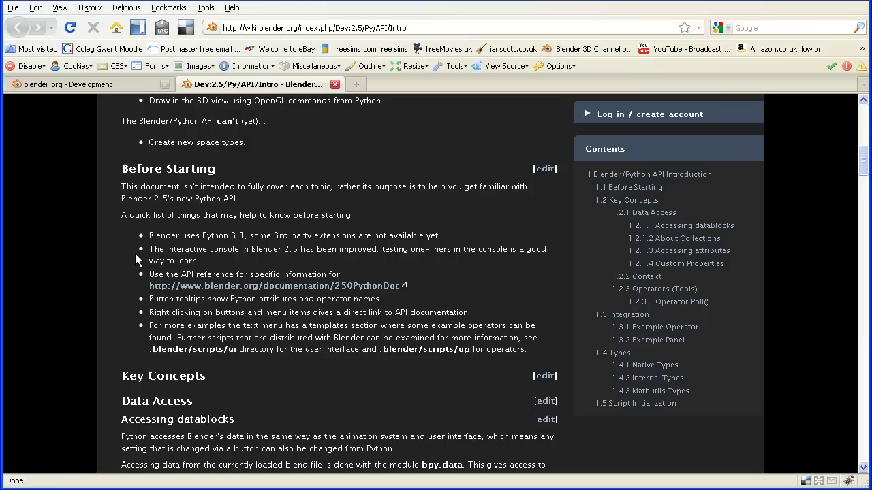
pyautogui.moveTo(149, 248); pyautogui.dragTo(207, 261)
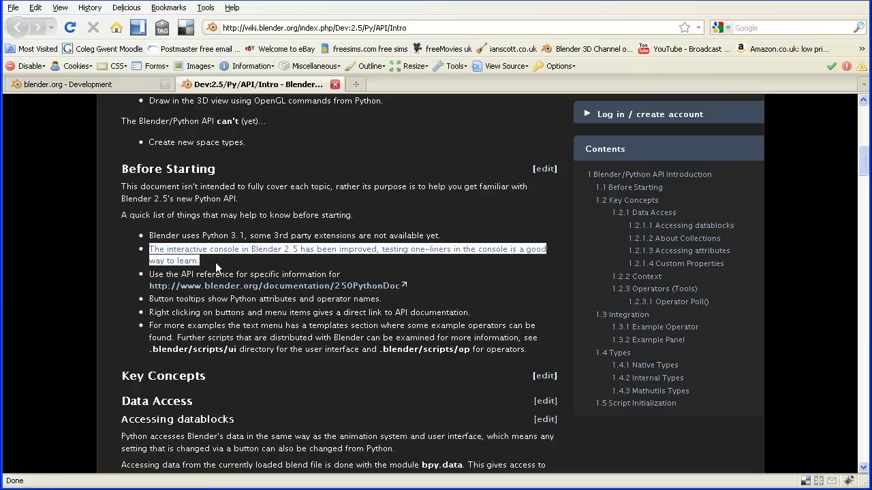
pyautogui.click(216, 262)
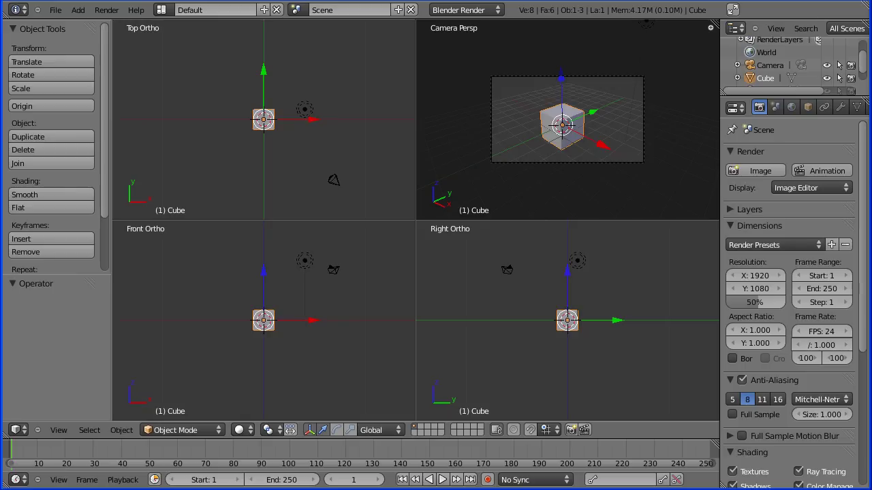
# Switch to the Scripting layout, keeping a Python Console area and a Text Editor area.
pyautogui.click(161, 11)
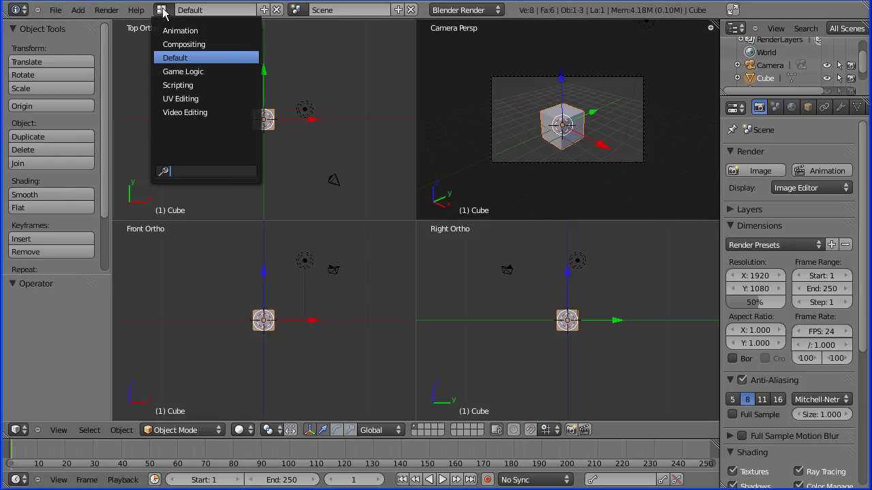
pyautogui.click(177, 86)
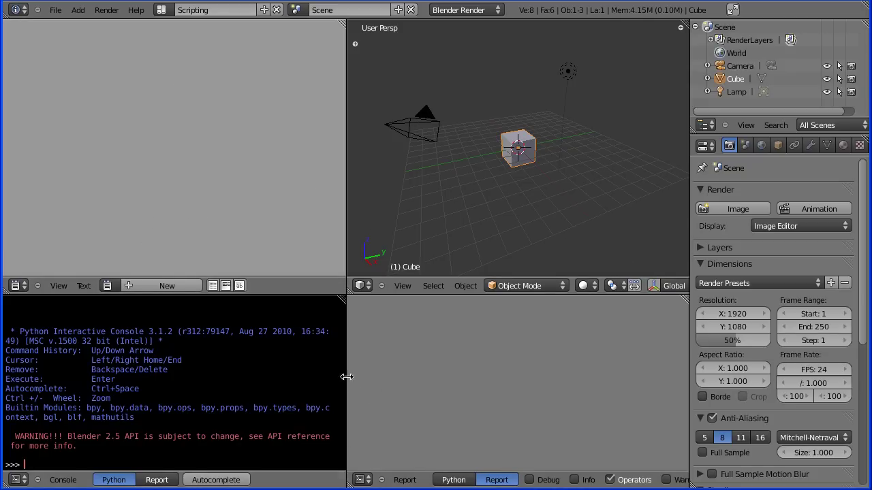
pyautogui.click(18, 480)
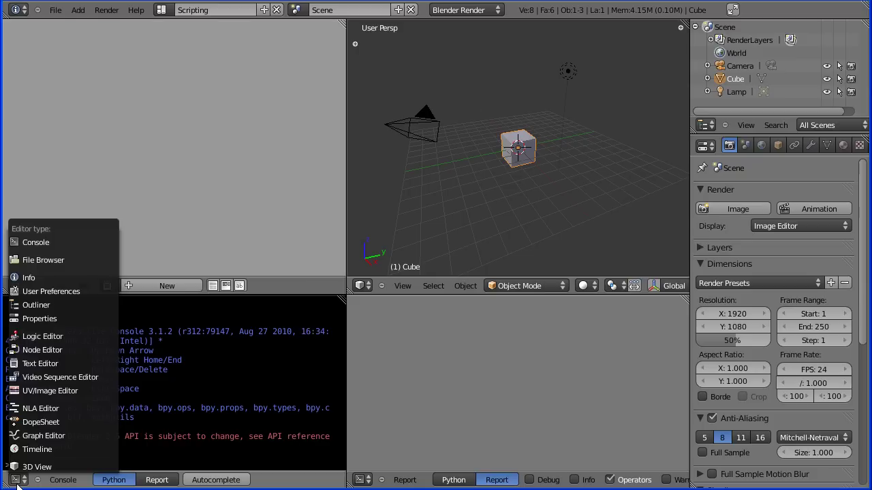
pyautogui.click(37, 243)
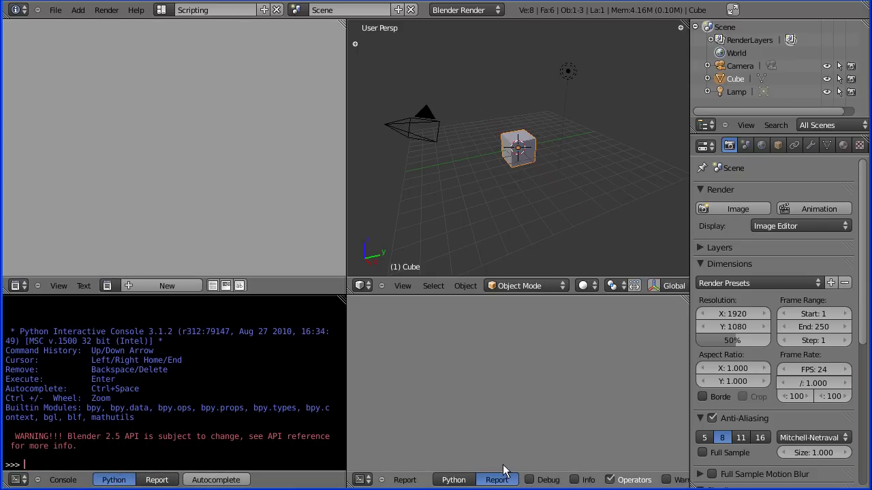
pyautogui.click(18, 286)
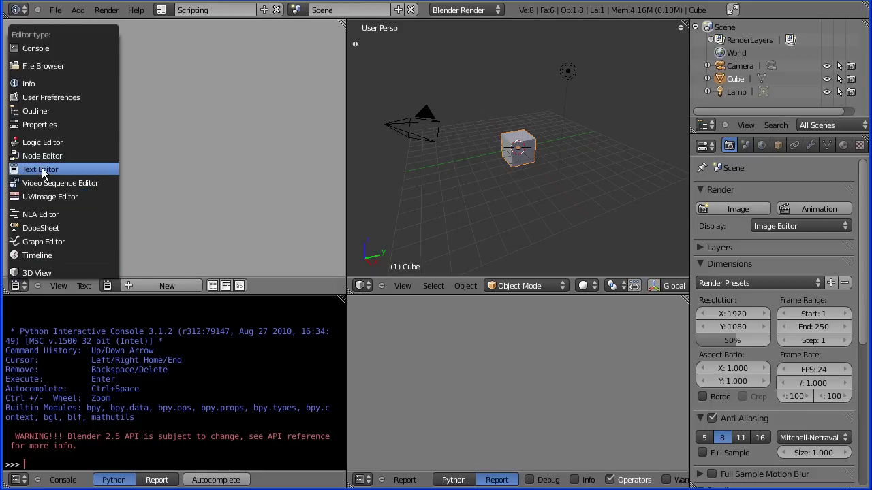
pyautogui.click(68, 170)
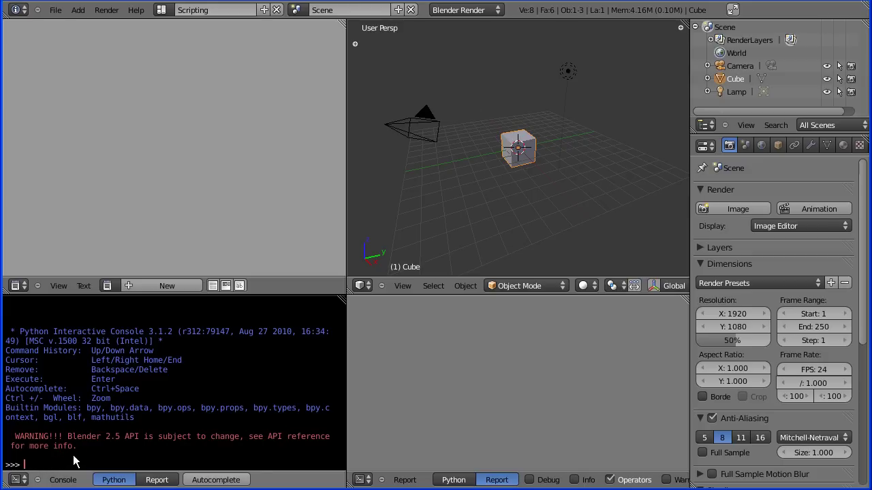
# Run bpy.data.objects in the Python console using Ctrl+Space autocomplete, returning three objects.
pyautogui.write('bp')
pyautogui.write('y')
pyautogui.write('.')
pyautogui.write('d')
pyautogui.write('ata')
pyautogui.write('.')
pyautogui.write('o')
pyautogui.hotkey('ctrl', 'space')
pyautogui.press('Return')
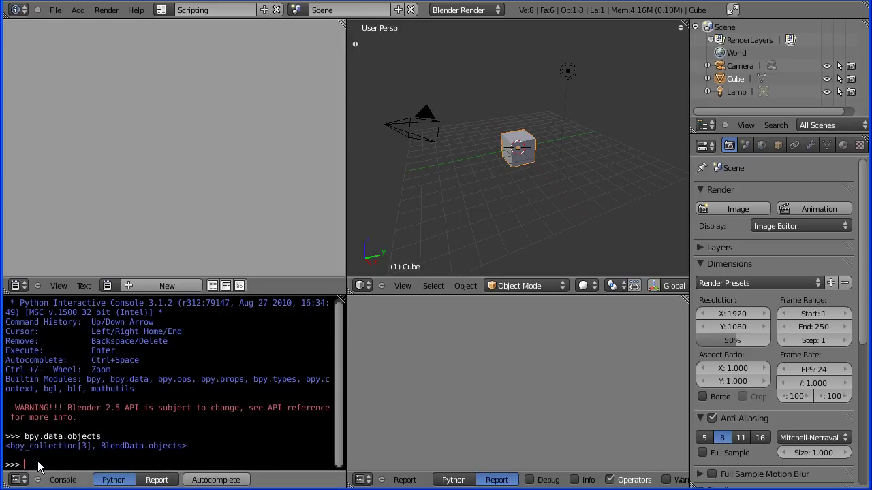
# Run list(bpy.data.objects) in the console to reveal Camera, Cube and Lamp.
pyautogui.write('li')
pyautogui.write('st(')
pyautogui.moveTo(23, 436); pyautogui.dragTo(87, 436)
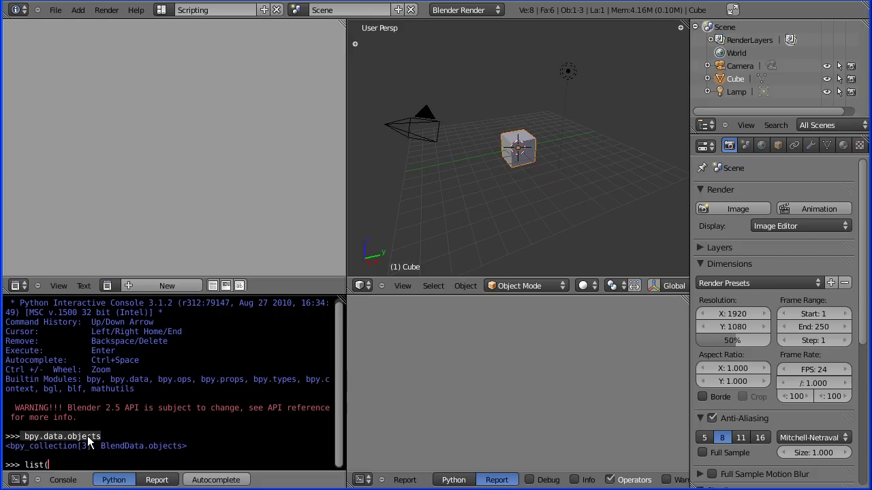
pyautogui.click(53, 466)
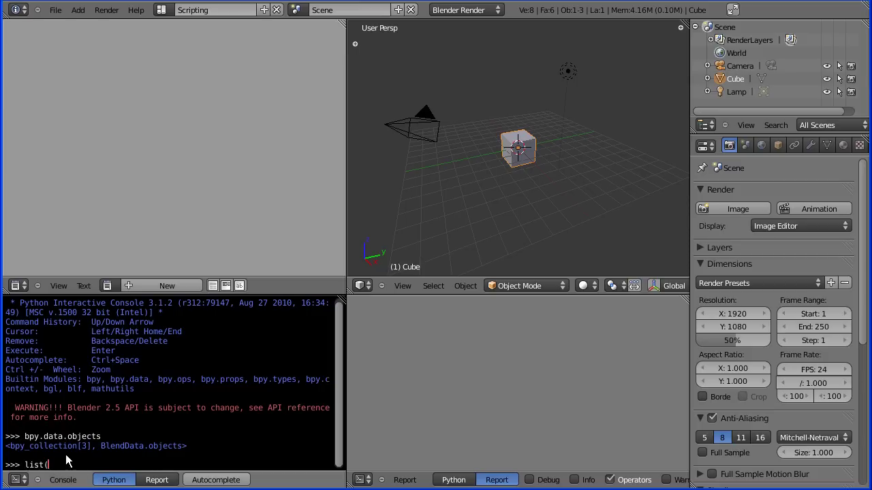
pyautogui.write('bpy.data.objects')
pyautogui.write(')')
pyautogui.press('Return')
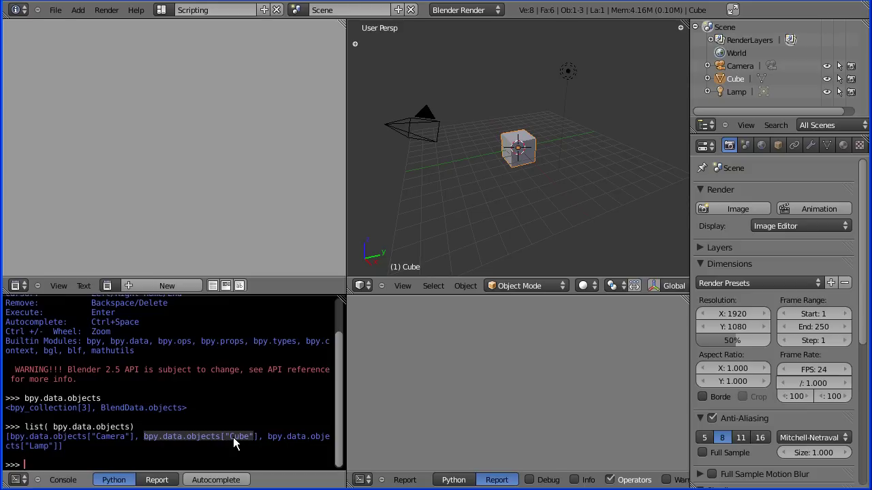
# Paste bpy.data.objects["Cube"] at the prompt and show the Cube's Object transform properties.
pyautogui.click(55, 465)
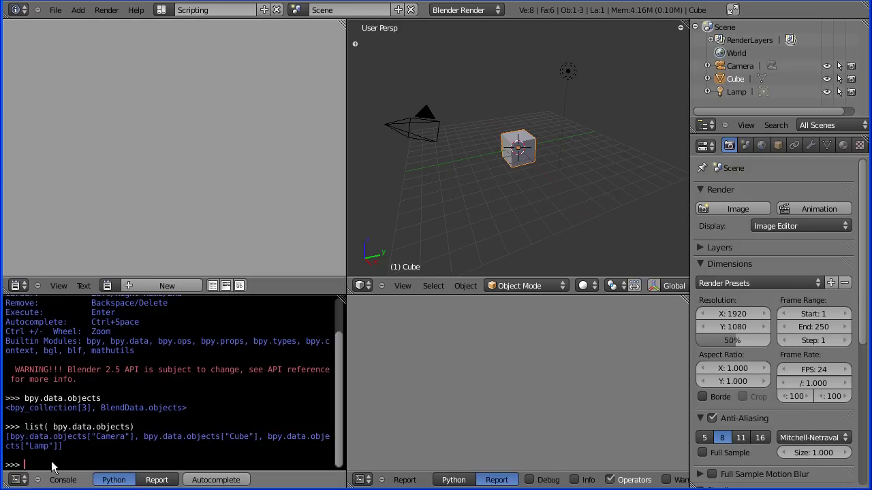
pyautogui.write('bpy.data.objects["Cube"')
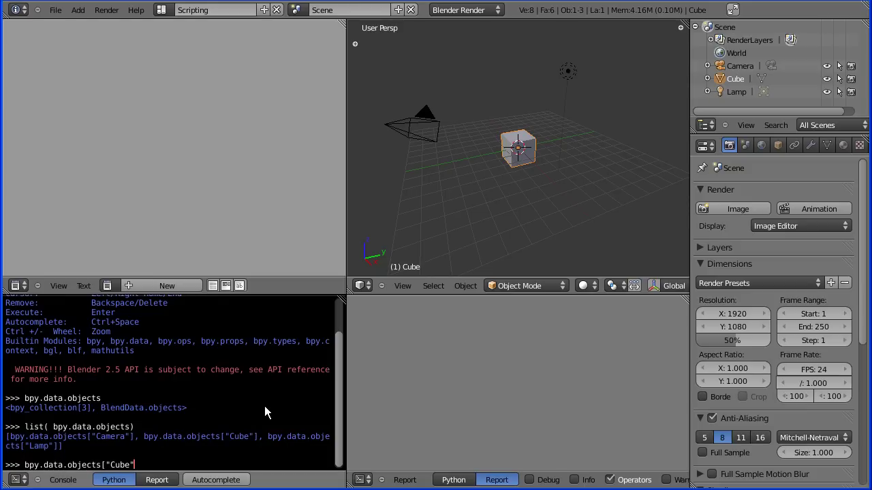
pyautogui.write(']')
pyautogui.write('.')
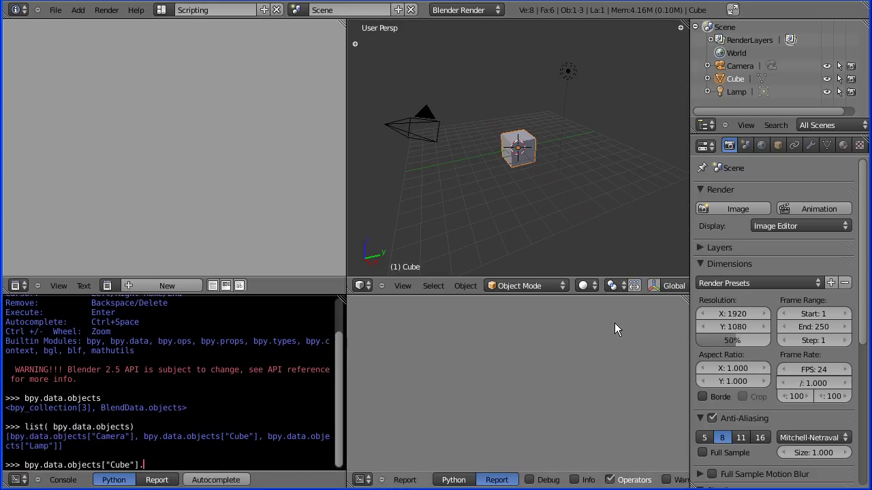
pyautogui.click(778, 145)
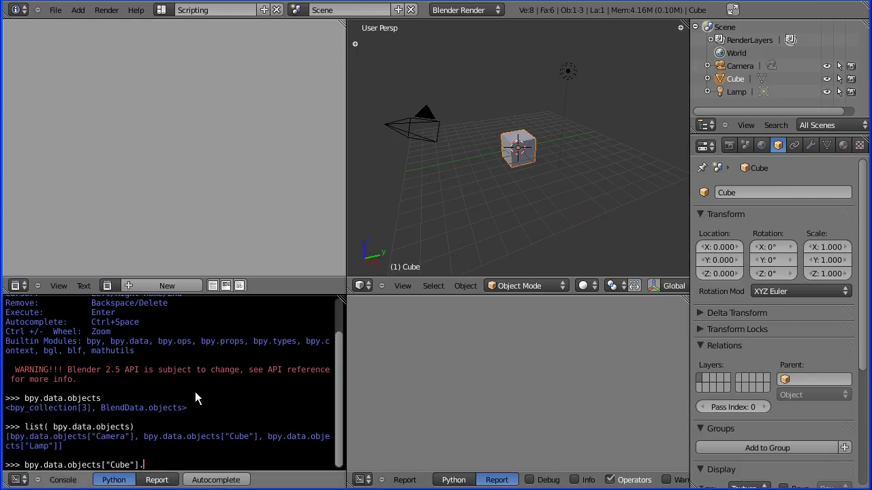
# Autocomplete the console line to bpy.data.objects["Cube"].location.
pyautogui.write('l')
pyautogui.hotkey('ctrl', 'space')
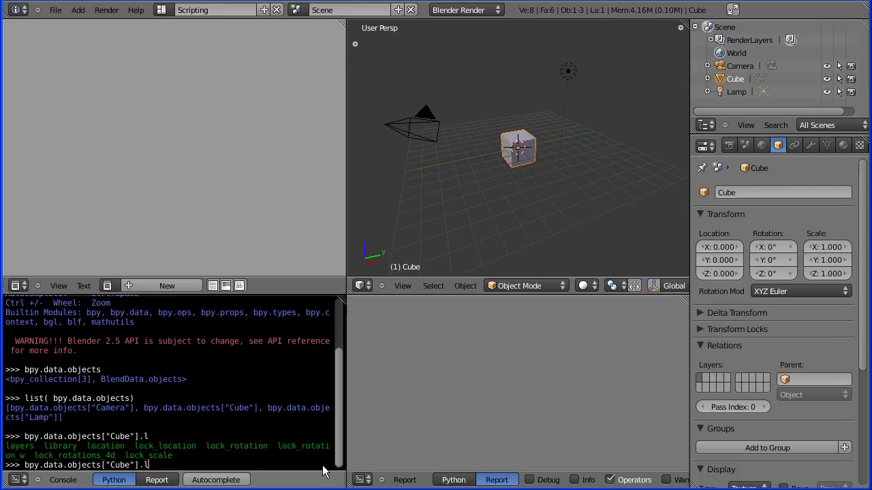
pyautogui.write('o')
pyautogui.write('ca')
pyautogui.hotkey('ctrl', 'space')
# Run location.y += 2 on the Cube twice, moving it to Y 4.0.
pyautogui.write('.')
pyautogui.write('y')
pyautogui.write(' +')
pyautogui.write('= ')
pyautogui.write('2')
pyautogui.press('Return')
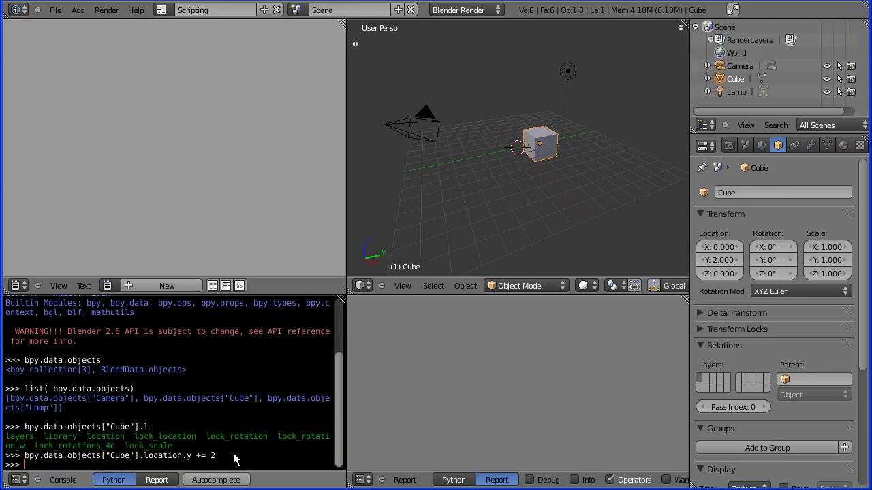
pyautogui.press('Up')
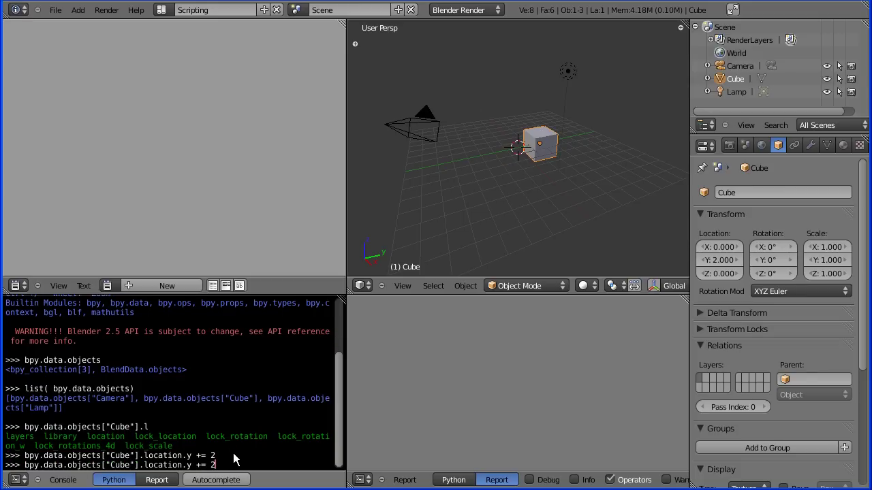
pyautogui.press('Return')
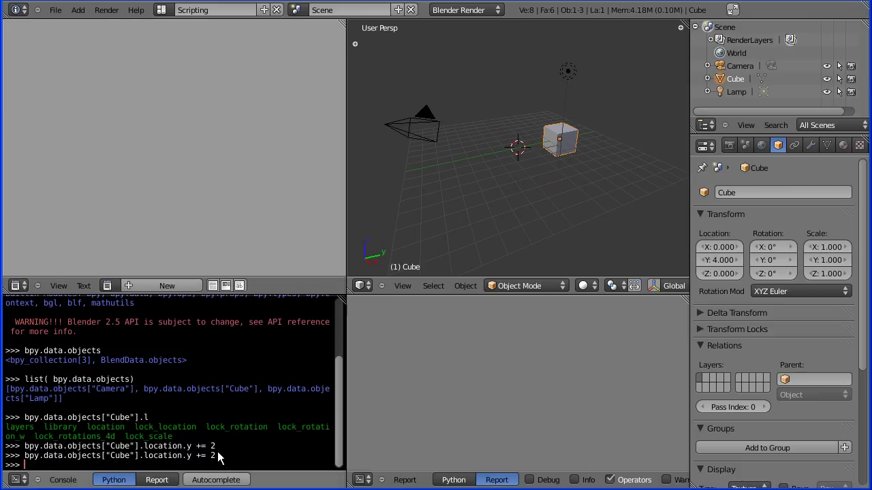
# Select the last location.y += 2 console line for copying.
pyautogui.moveTo(215, 456); pyautogui.dragTo(27, 463)
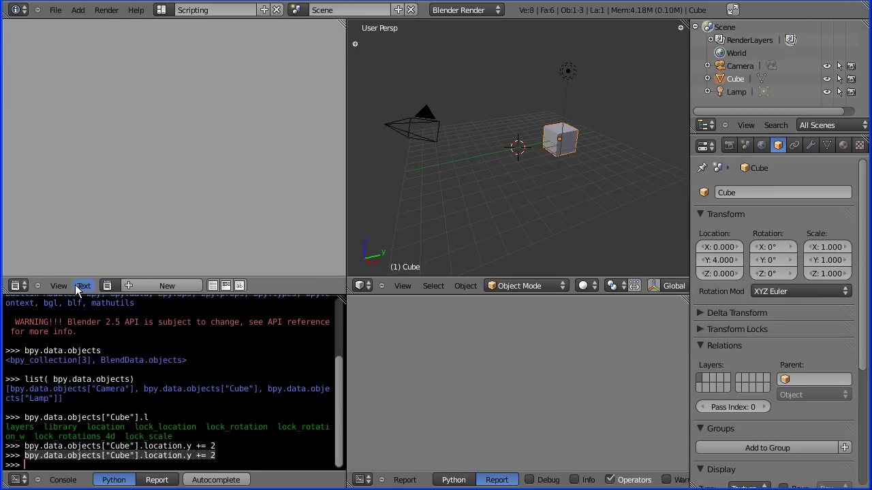
# Create text block 'script1' and paste bpy.data.objects["Cube"].location.y += 2 into it.
pyautogui.click(129, 287)
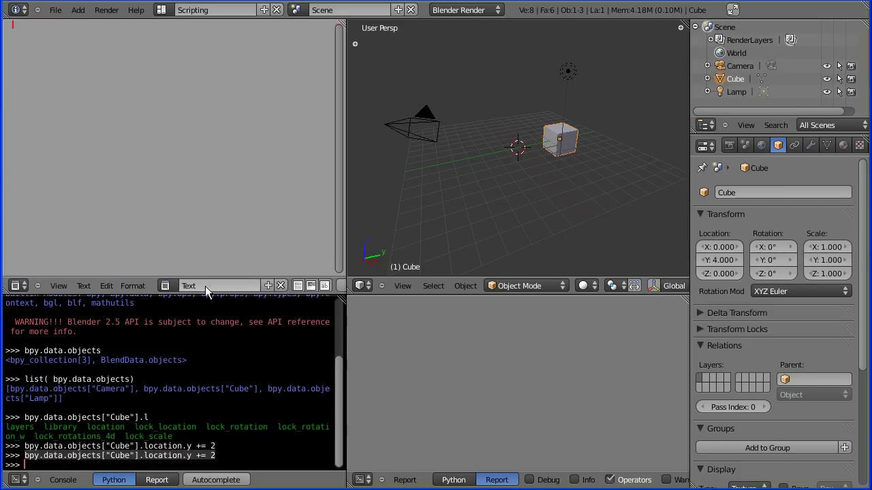
pyautogui.click(200, 287)
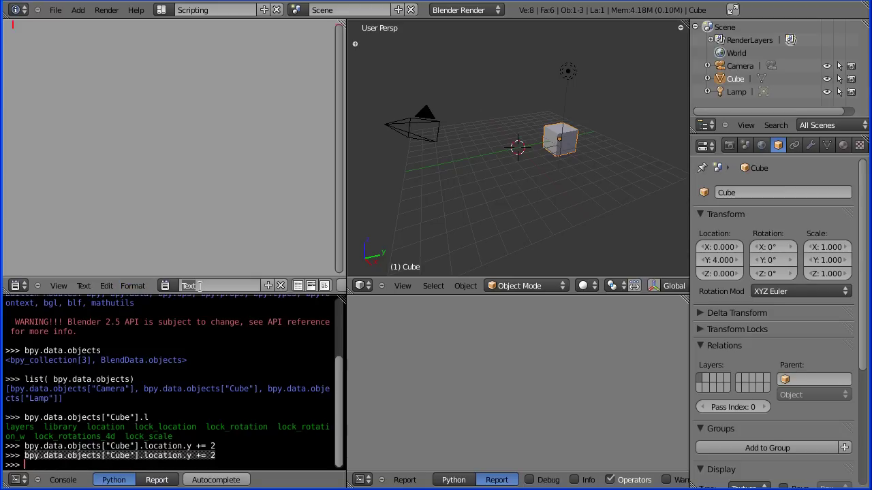
pyautogui.write('scrip')
pyautogui.write('t')
pyautogui.write('1')
pyautogui.press('Return')
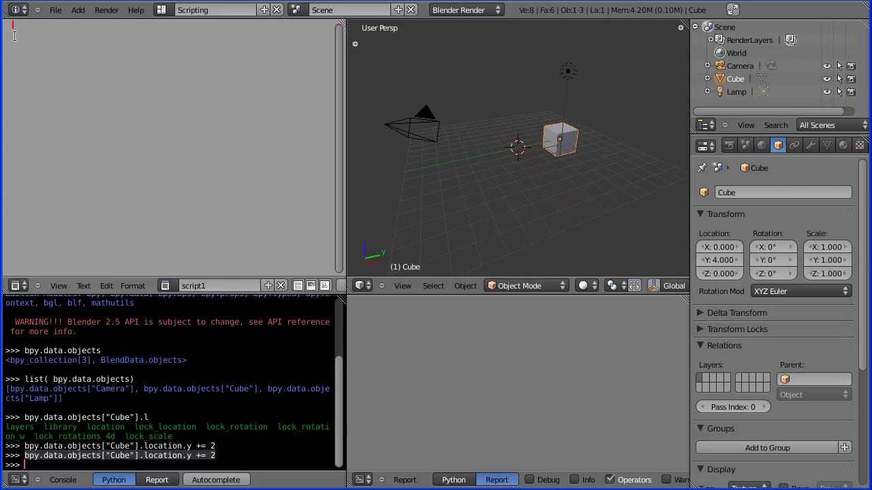
pyautogui.write('bpy.data.objects["Cube"].location.y += 2')
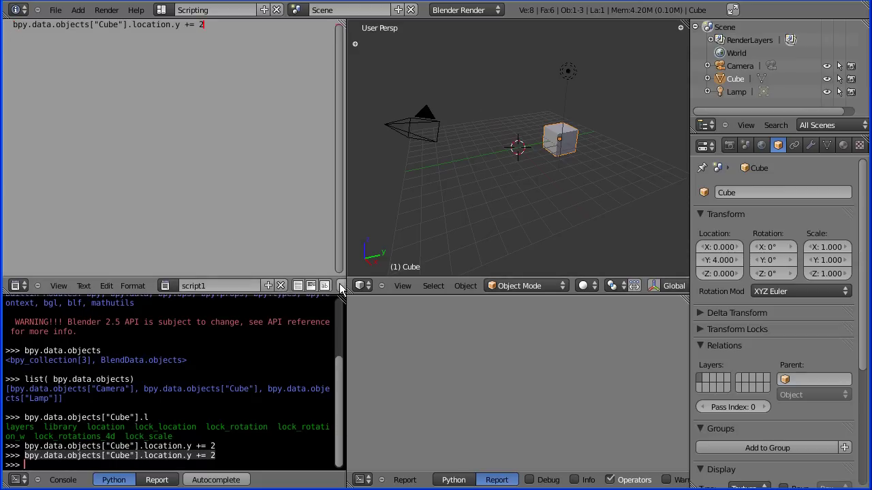
# Widen the editor, run script1 (it fails), then add a blank first line.
pyautogui.moveTo(346, 253); pyautogui.dragTo(383, 253)
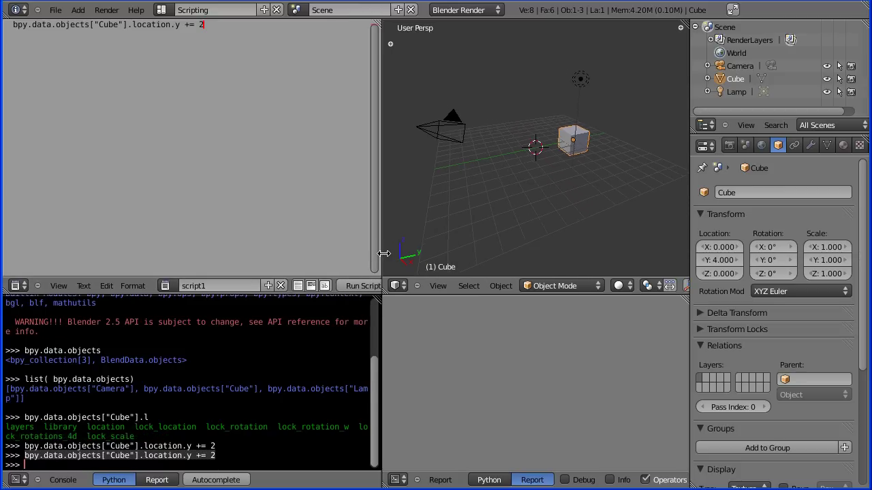
pyautogui.click(358, 289)
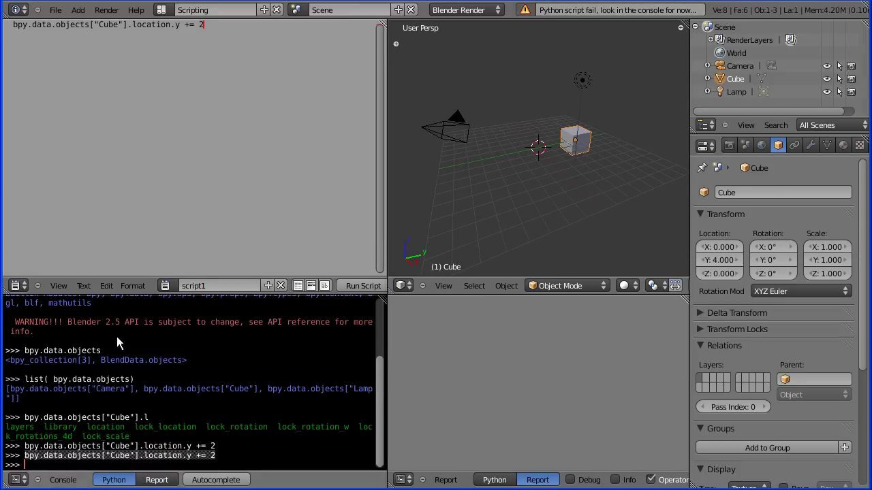
pyautogui.moveTo(383, 400); pyautogui.dragTo(378, 334)
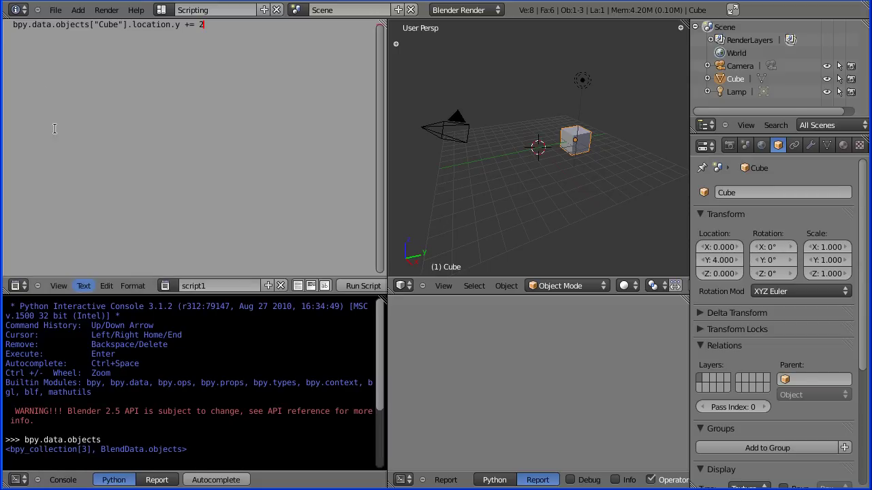
pyautogui.click(13, 27)
pyautogui.press('Return')
pyautogui.press('Return')
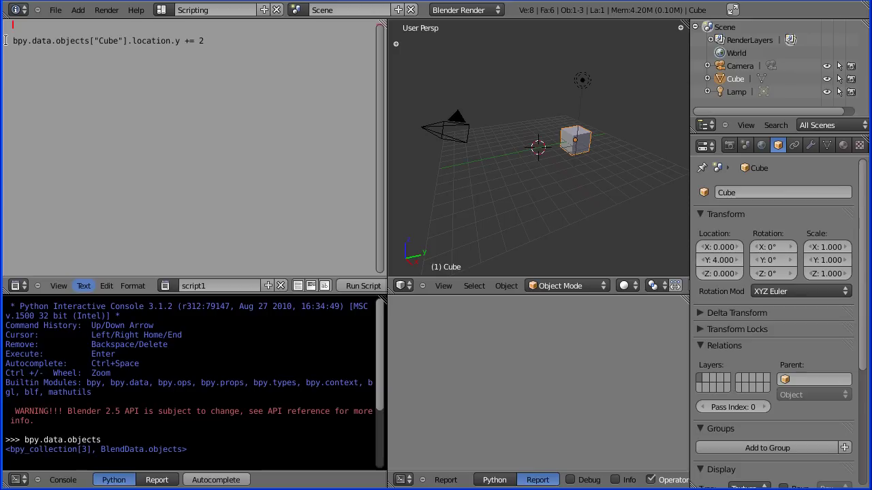
# Put 'import bpy' on line 1 of script1 and run it twice, moving the Cube to Y 8.
pyautogui.press('Up')
pyautogui.write('impo')
pyautogui.write('rt ')
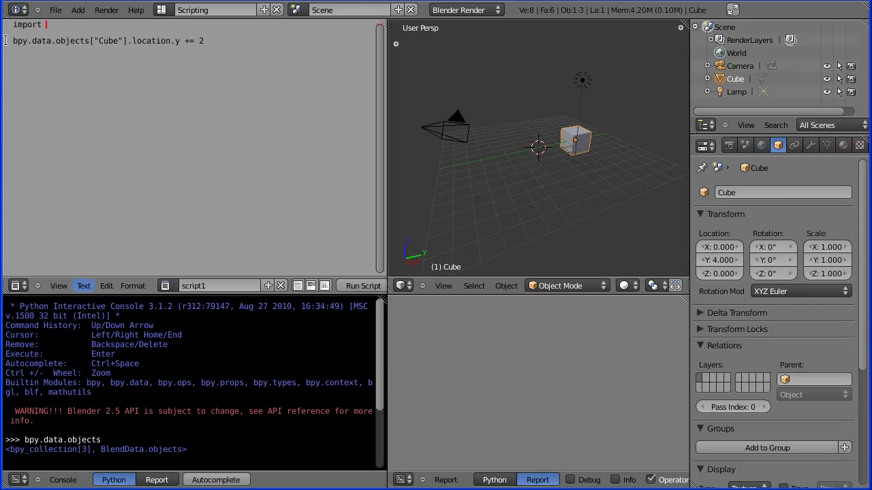
pyautogui.write('bpy')
pyautogui.click(357, 285)
pyautogui.click(357, 285)
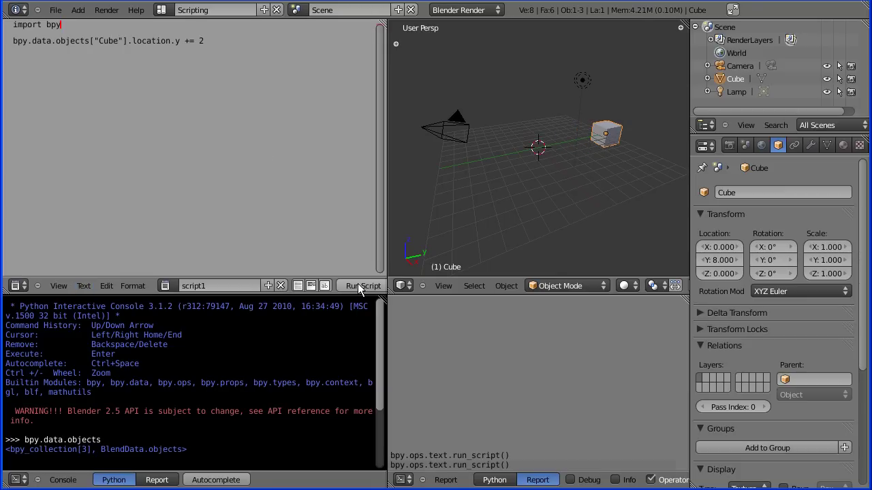
# Add a second line that copies the Cube move but shifts it by -3 along X.
pyautogui.click(216, 41)
pyautogui.press('Return')
pyautogui.write('bpy.data.objects["Cube"].location.y += 2')
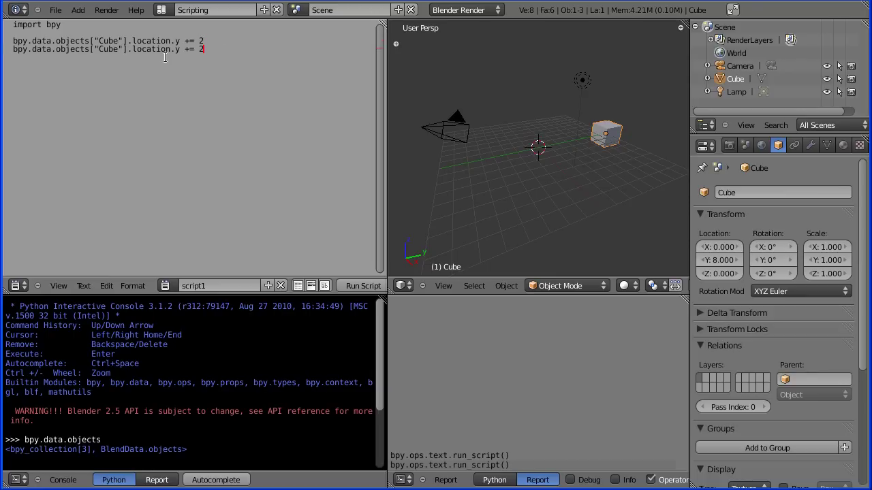
pyautogui.doubleClick(176, 49)
pyautogui.write('x')
pyautogui.click(200, 49)
pyautogui.press('Delete')
pyautogui.write('-3')
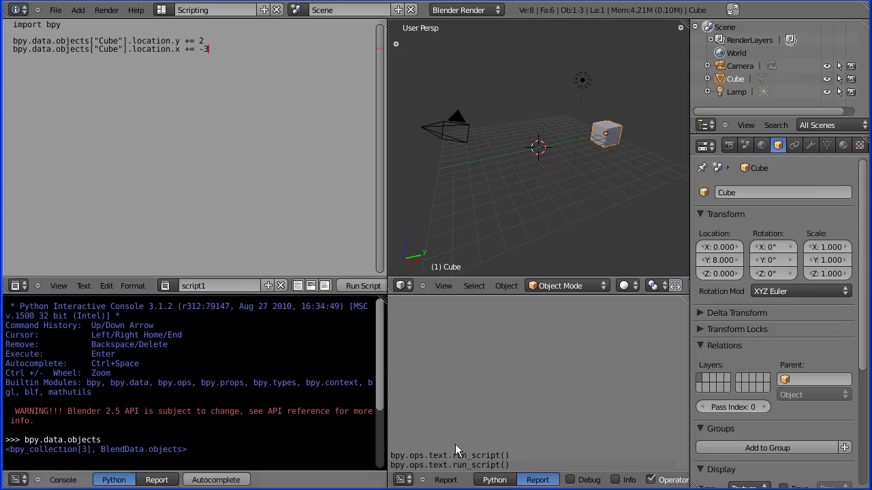
# Run the script four times, carrying the Cube to X -18, Y 20.
pyautogui.click(357, 287)
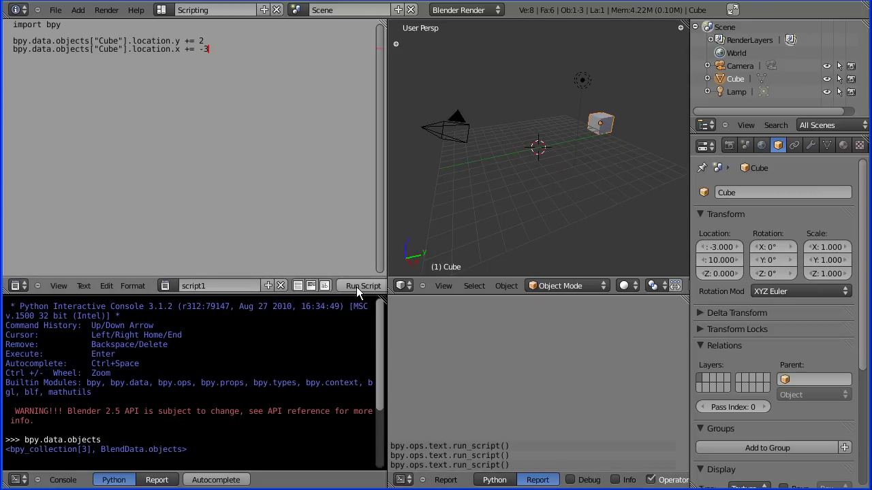
pyautogui.click(356, 286)
pyautogui.click(357, 287)
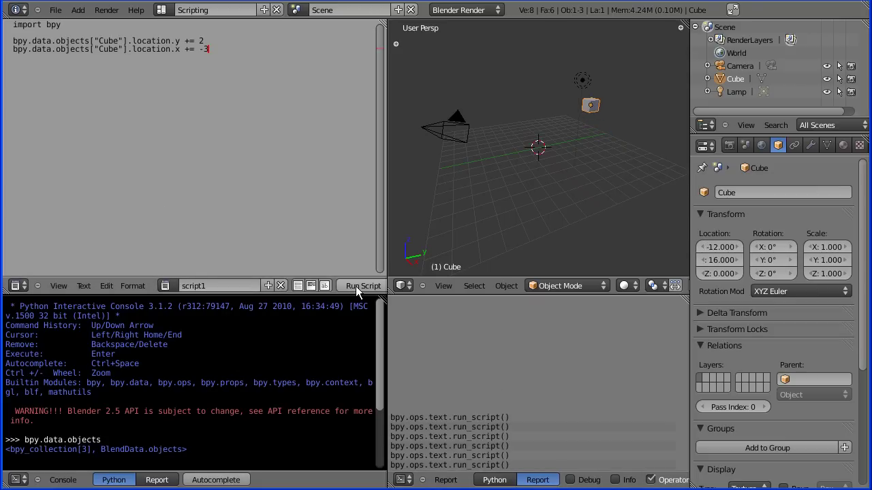
pyautogui.click(356, 287)
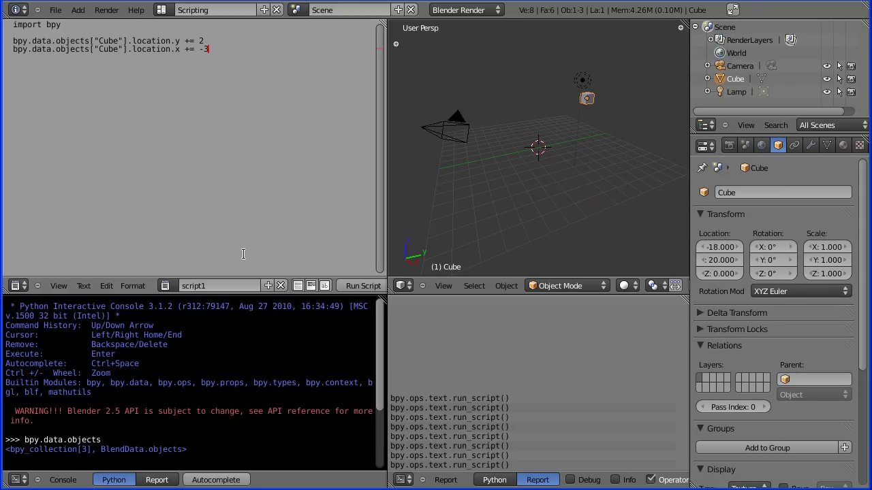
# In Save As, browse to G:\blender\scripts and name the file script1.py.
pyautogui.click(83, 286)
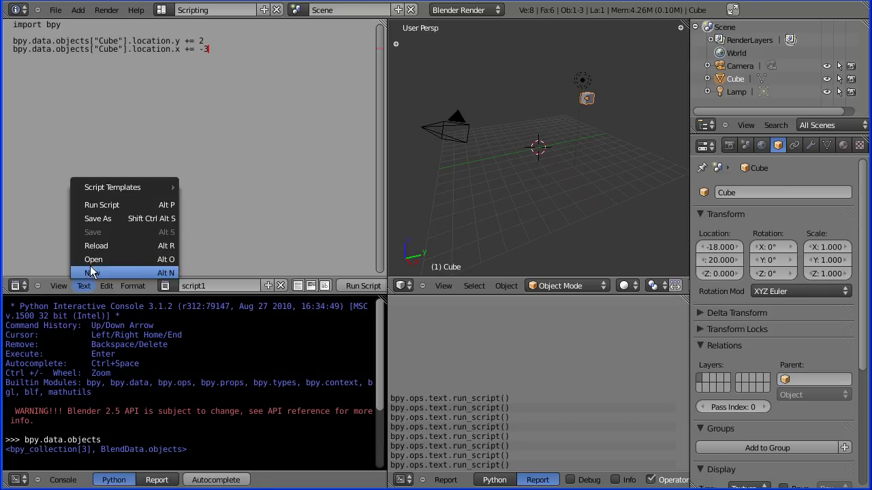
pyautogui.click(120, 218)
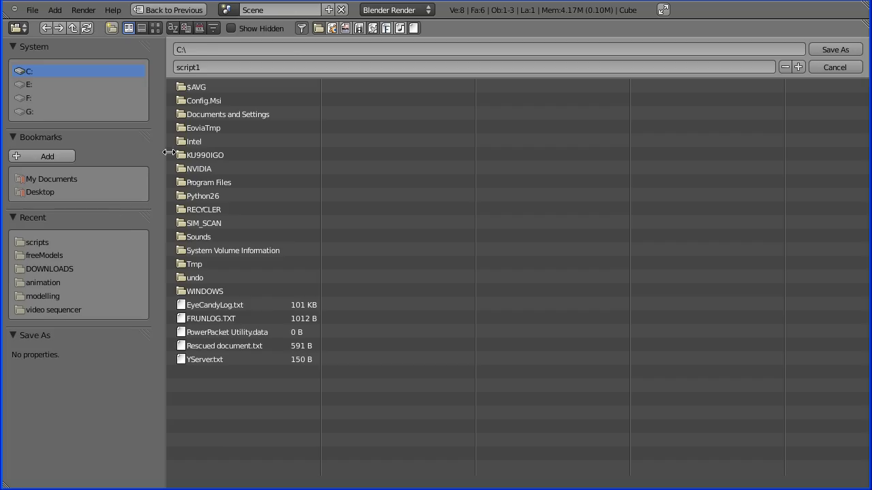
pyautogui.click(28, 112)
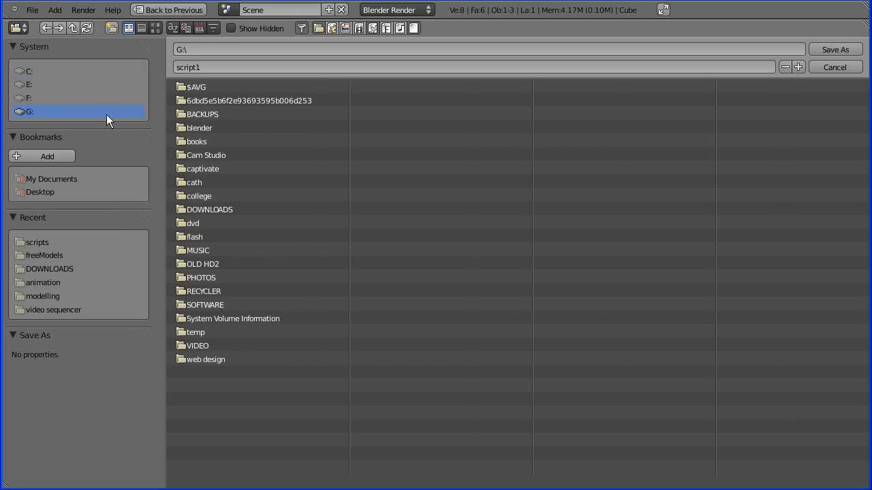
pyautogui.click(181, 127)
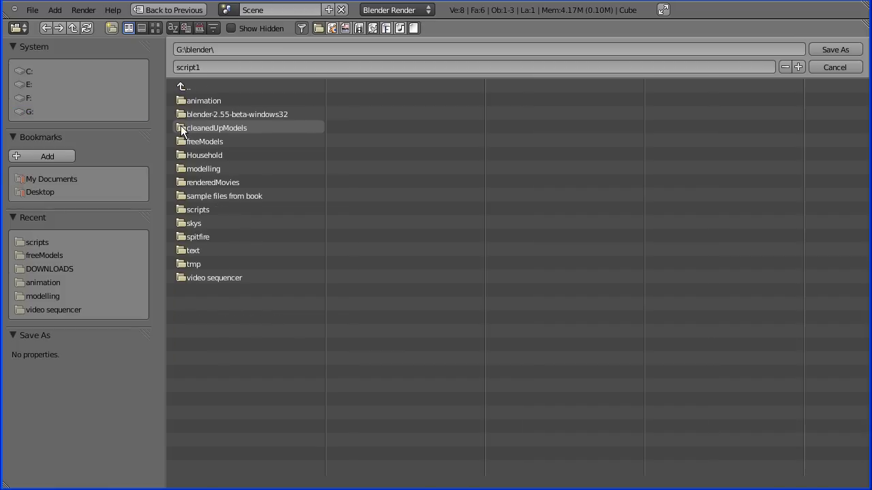
pyautogui.click(180, 209)
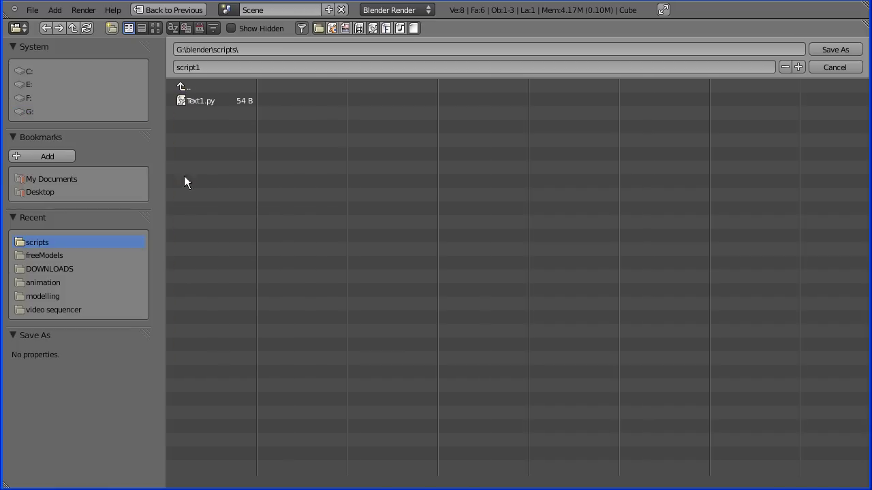
pyautogui.click(208, 66)
pyautogui.write('p')
pyautogui.write('y')
# Confirm saving script1.py, then load script1.py from G:\blender\scripts into the text editor.
pyautogui.click(839, 49)
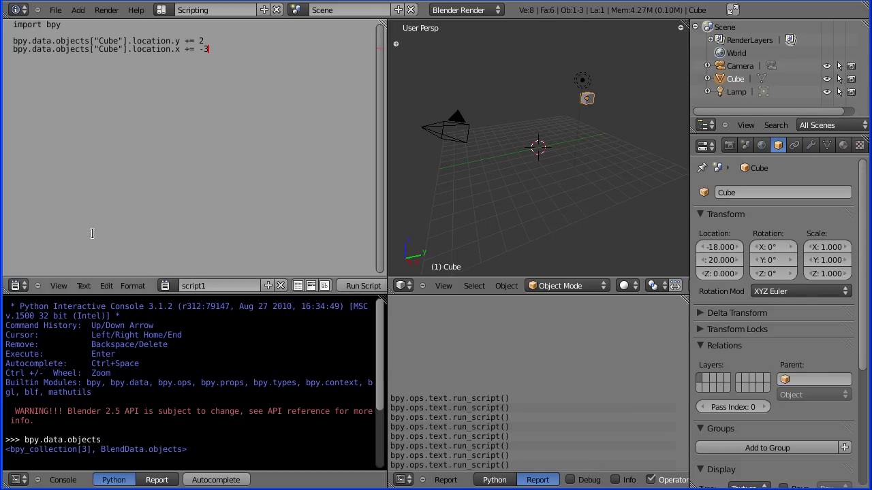
pyautogui.click(84, 286)
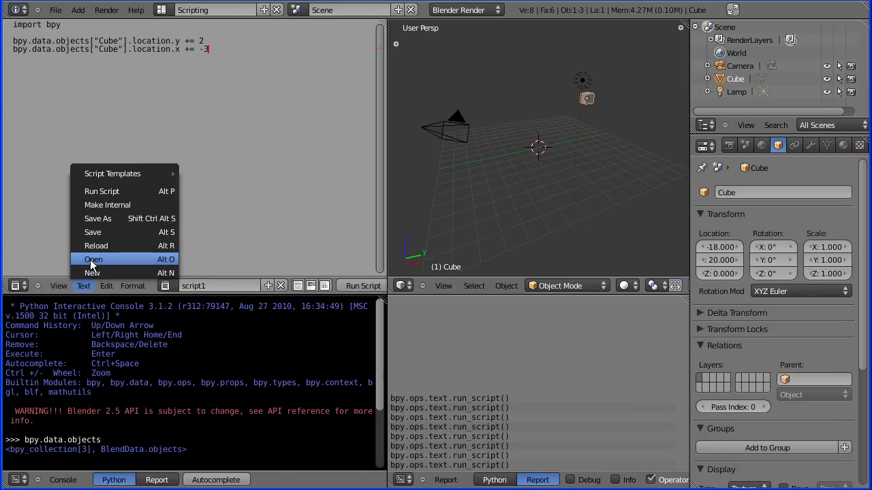
pyautogui.click(92, 259)
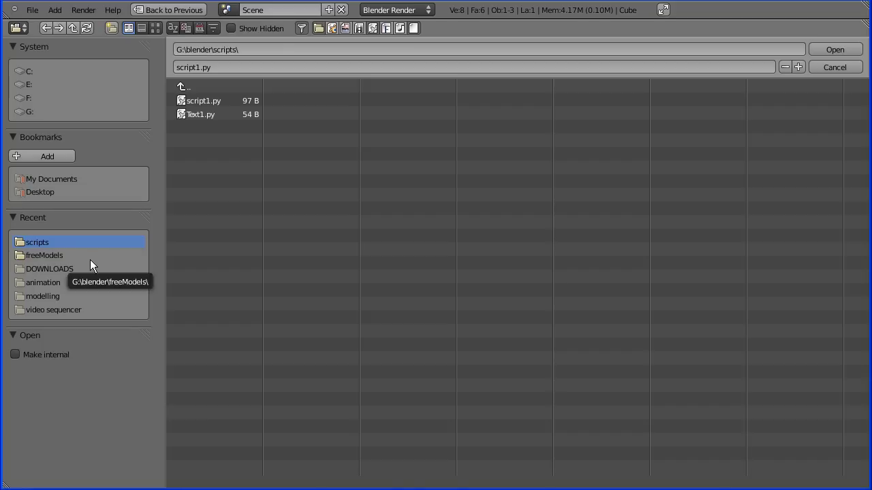
pyautogui.click(194, 96)
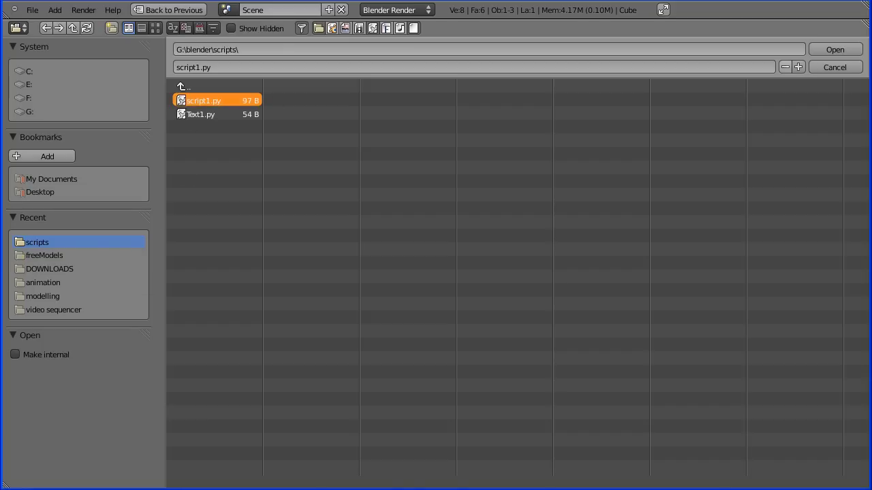
pyautogui.click(839, 50)
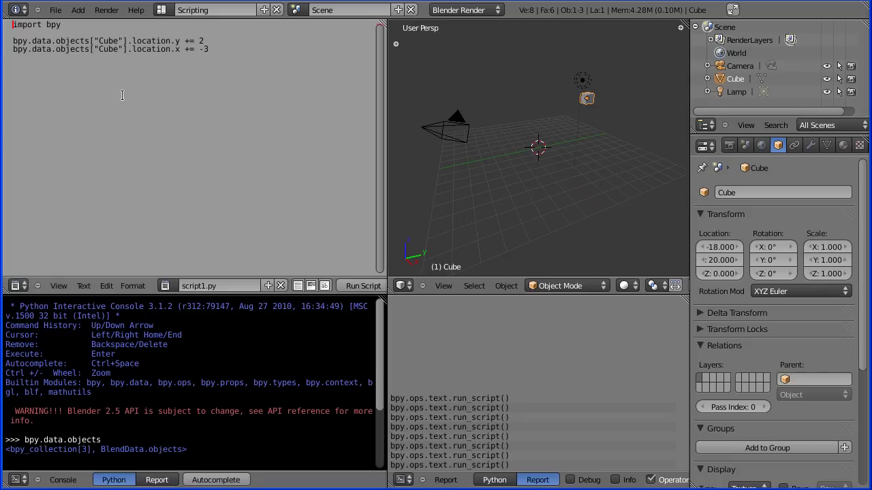